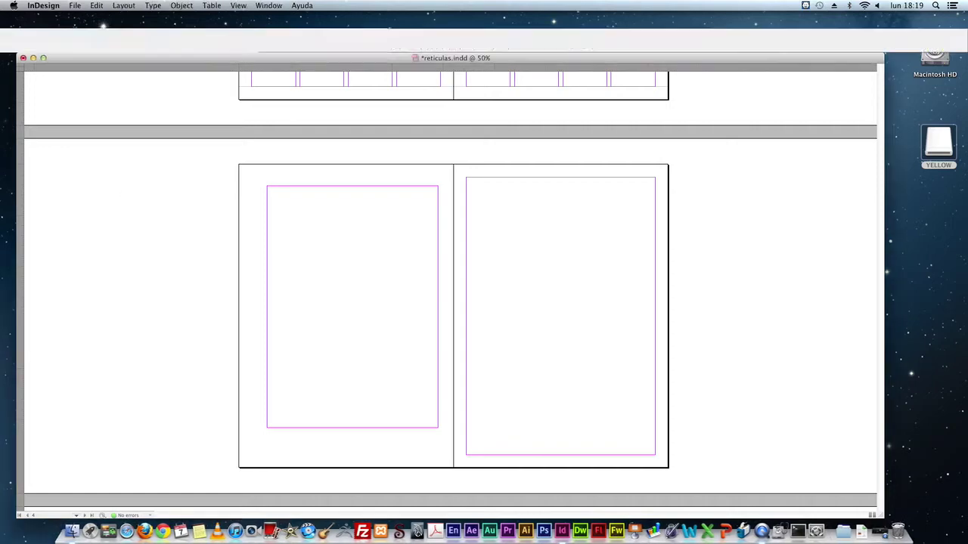
Step: Select the Line tool to draw straight lines on the spread
click(8, 139)
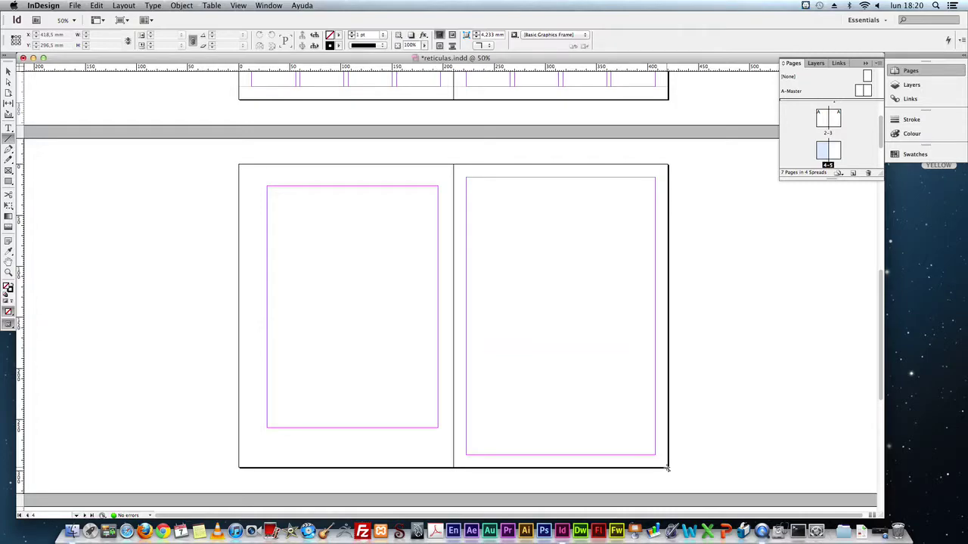
Step: Draw a first diagonal across the spread and undo a stray line from the bottom-right corner
drag(667, 469, 230, 163)
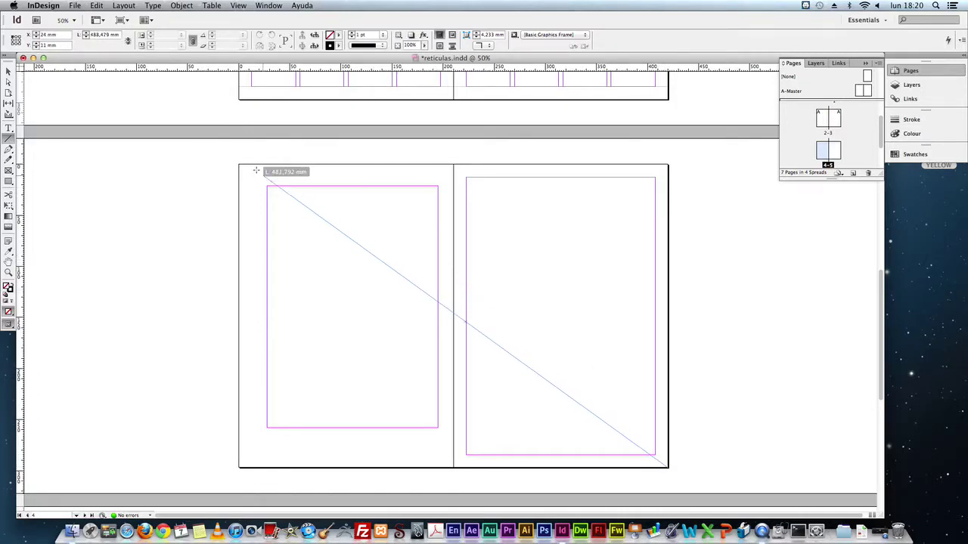
mouse_move(231, 164)
mouse_down()
mouse_move(463, 174)
mouse_move(667, 467)
mouse_up()
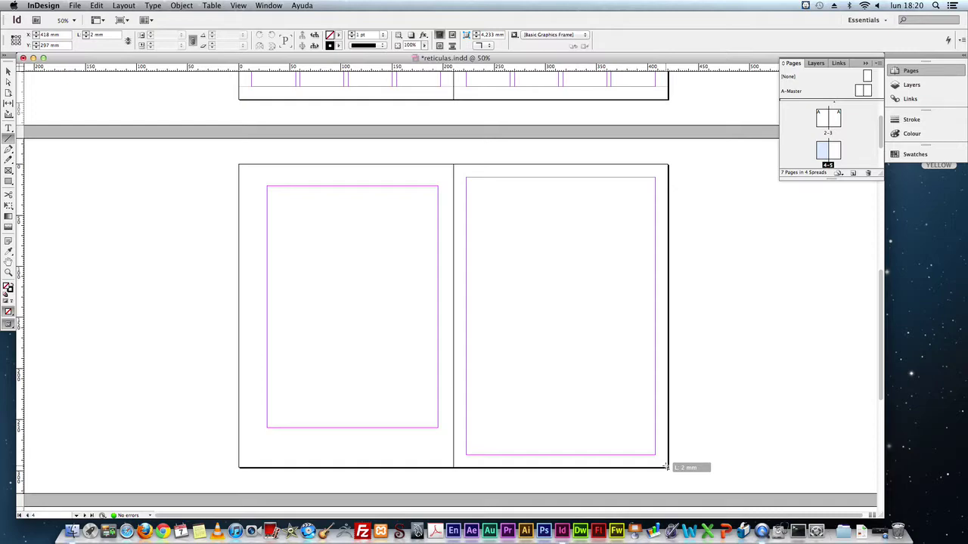
mouse_move(665, 468)
mouse_down()
mouse_move(512, 325)
mouse_move(453, 165)
mouse_move(557, 333)
mouse_up()
key(super+z)
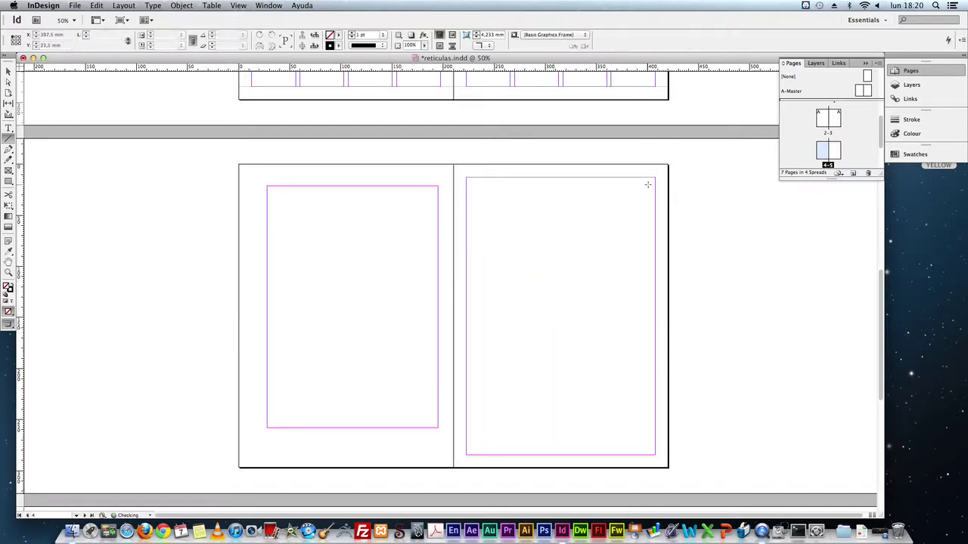
Step: Add a line to the spine bottom and both corner-to-corner spread diagonals
mouse_move(667, 162)
mouse_down()
mouse_move(453, 469)
mouse_move(239, 164)
mouse_up()
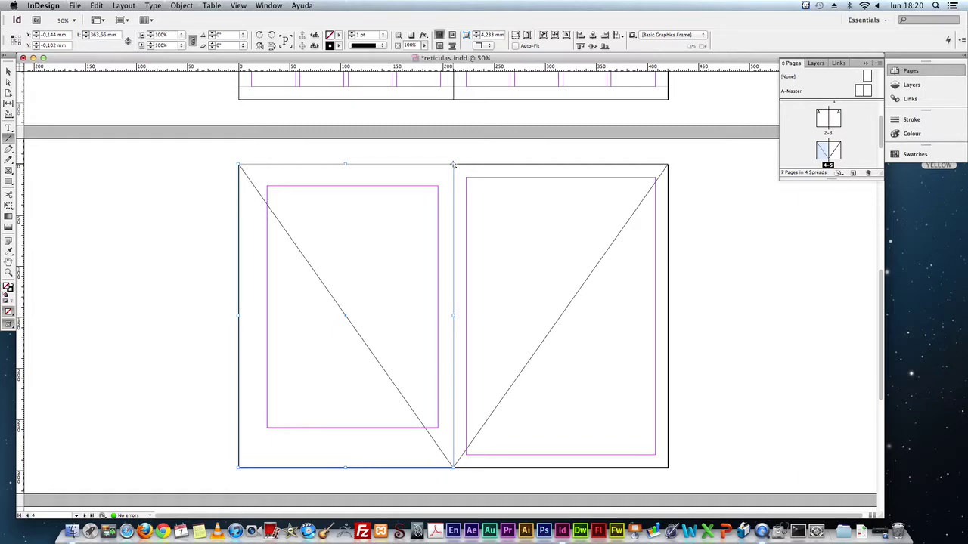
drag(239, 165, 669, 469)
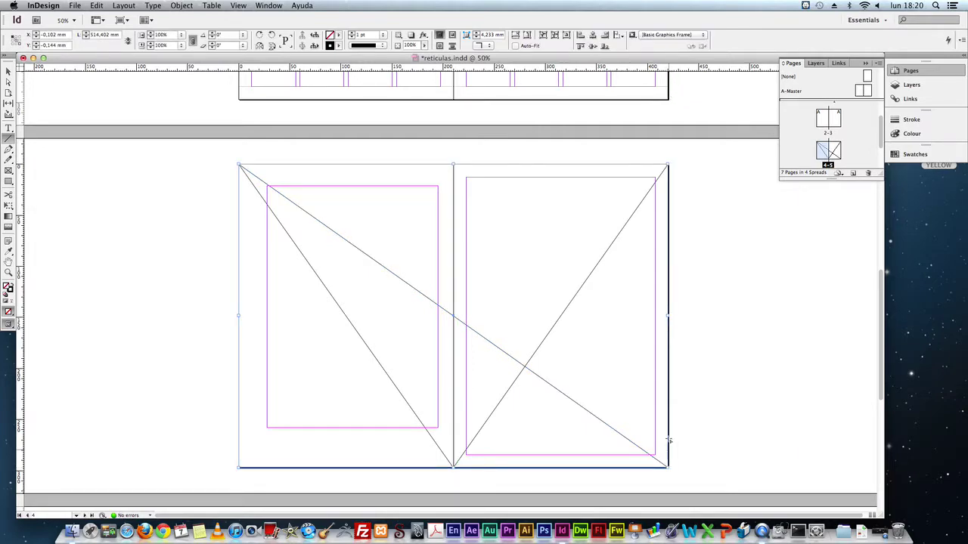
drag(667, 163, 240, 468)
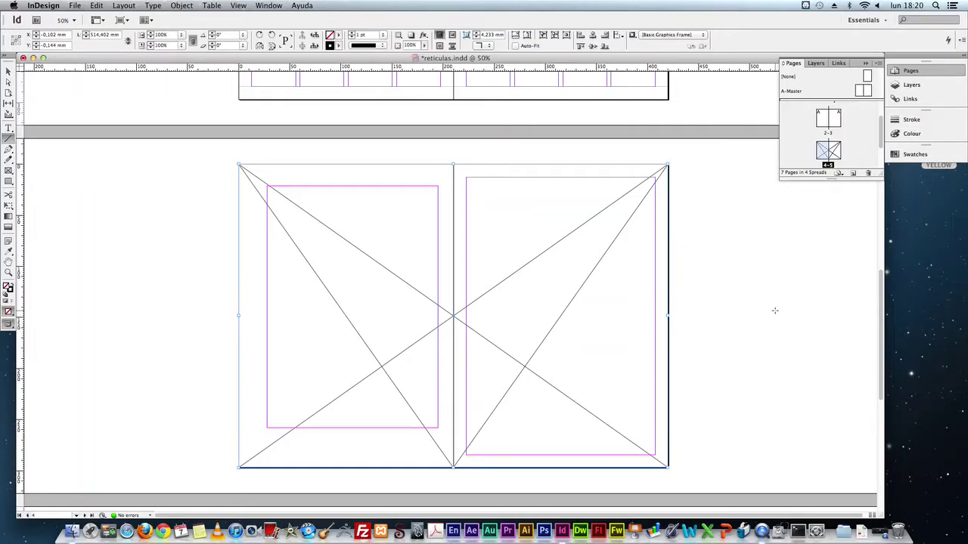
click(8, 128)
Step: Create a small right-page text frame with 18 pt text 'Reticula invertida: esta es mas utilizada que la anterior'
drag(603, 302, 656, 353)
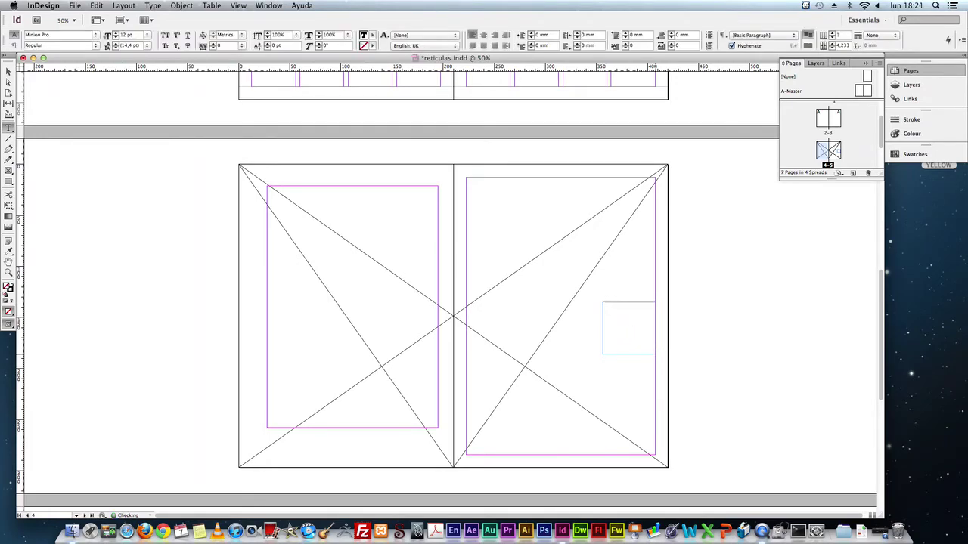
text(R)
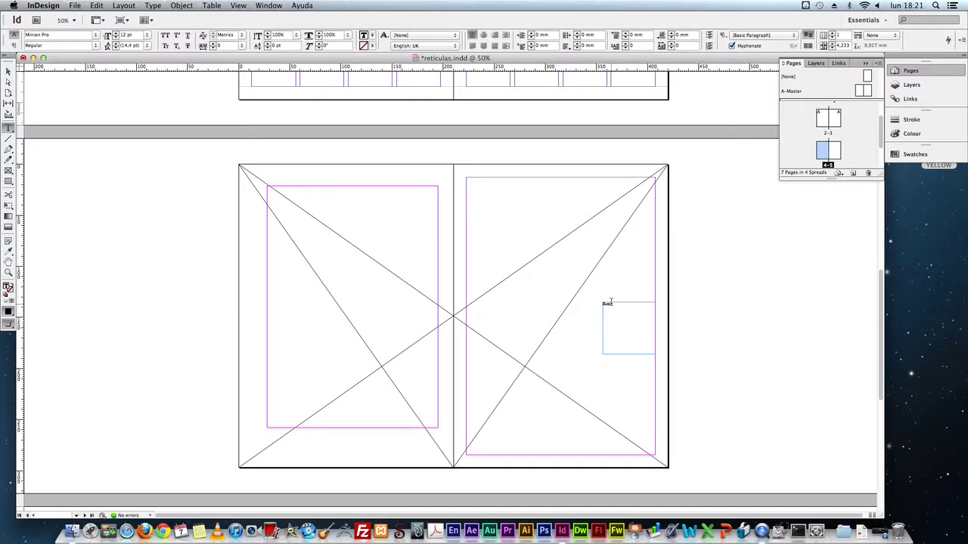
click(146, 35)
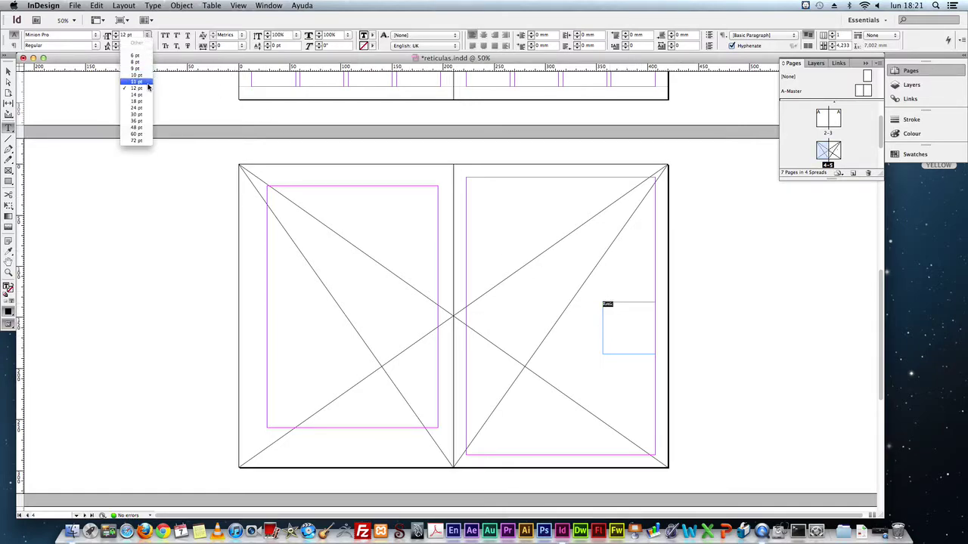
click(146, 101)
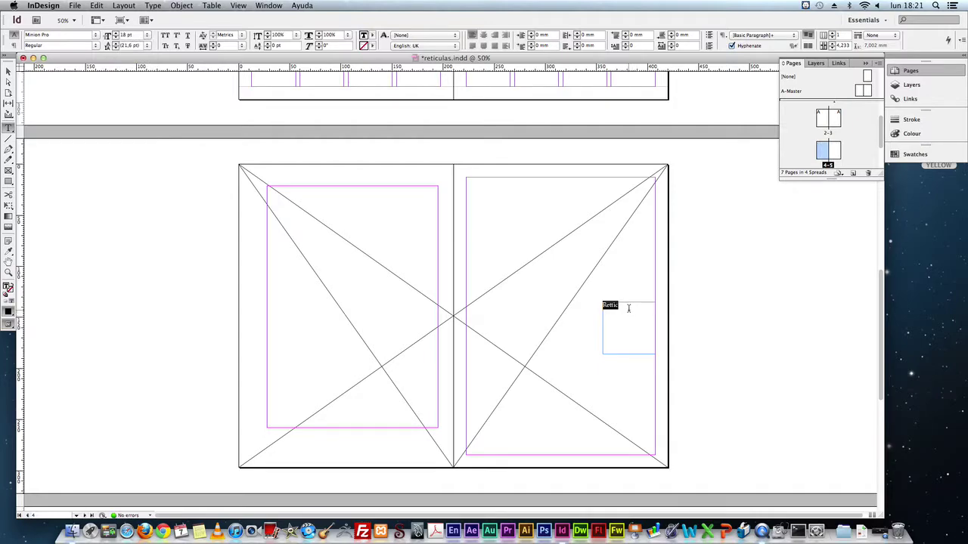
text(Ret)
text(ic)
text(a: e)
text(sta es)
text( mas utiliz)
text(ada)
text( que la anterior)
click(8, 70)
Step: Move the text frame to the left page's upper area and open Margins and Columns for page 5
drag(631, 309, 405, 228)
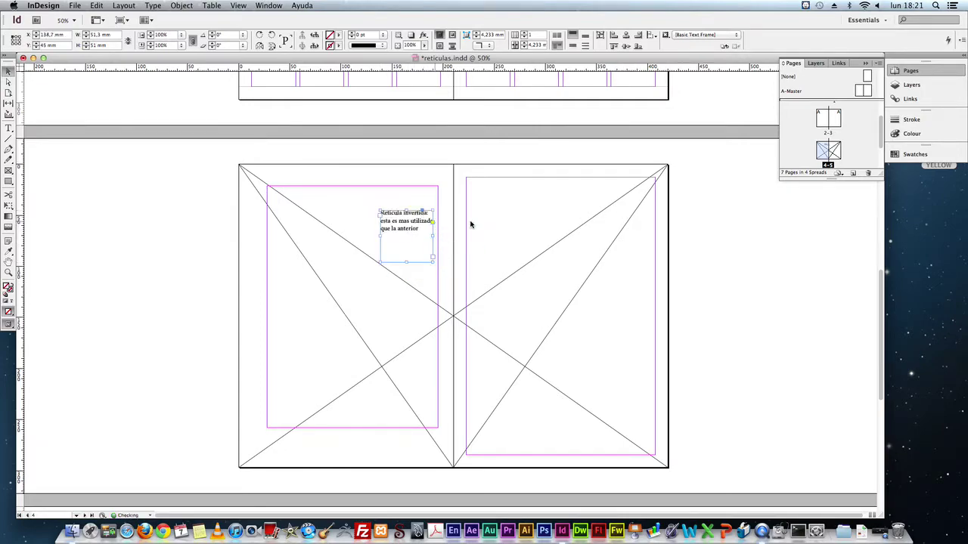
double_click(838, 154)
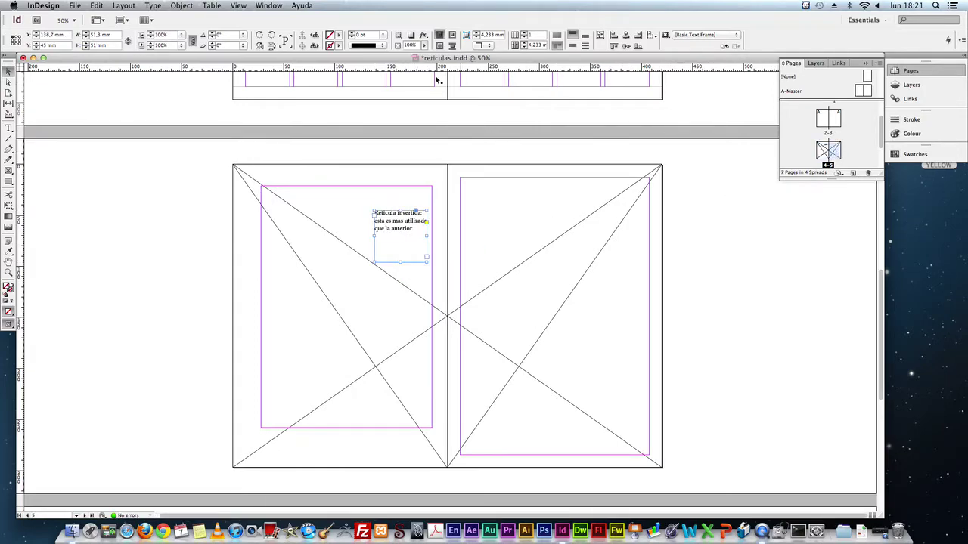
click(125, 5)
click(143, 25)
mouse_move(644, 224)
mouse_down()
mouse_move(239, 249)
mouse_move(274, 254)
mouse_up()
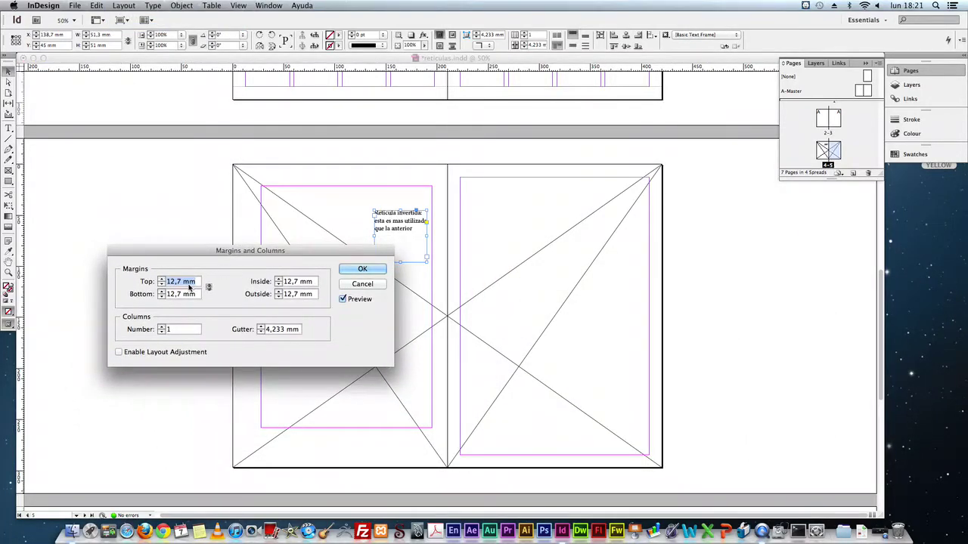
Step: Set the top margin to 17 mm and the outside margin to 23 mm
text(15 mm)
click(161, 279)
click(162, 279)
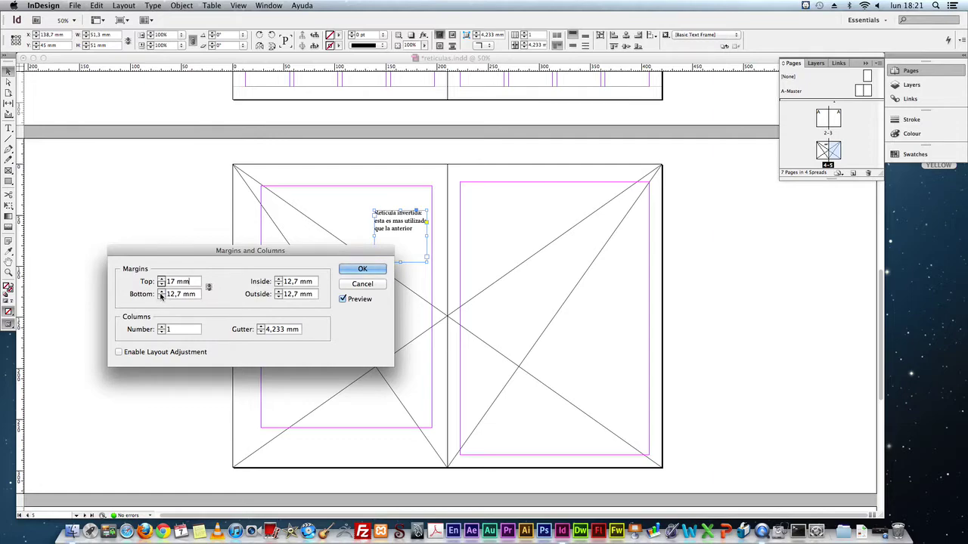
double_click(279, 282)
text(15 mm)
click(279, 279)
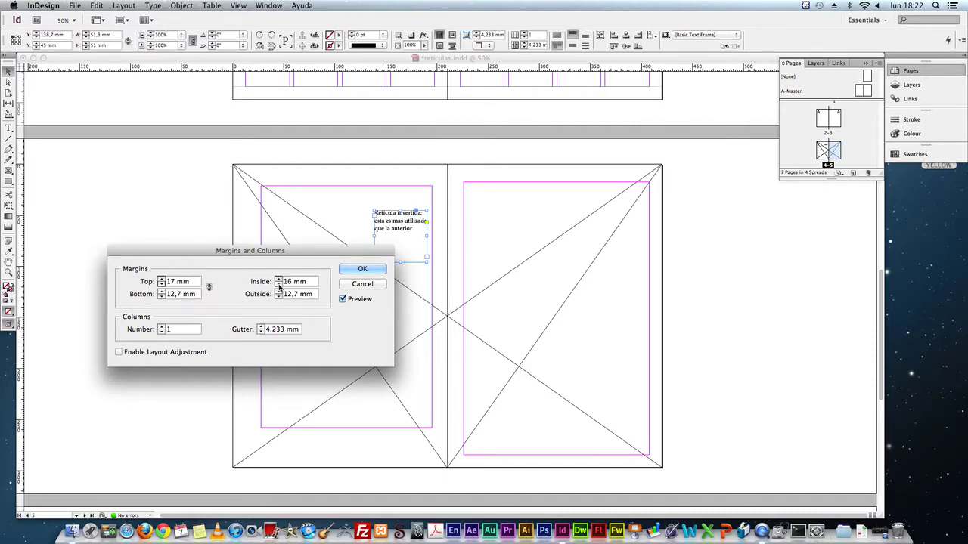
click(278, 292)
click(278, 292)
click(278, 292)
click(279, 292)
click(278, 292)
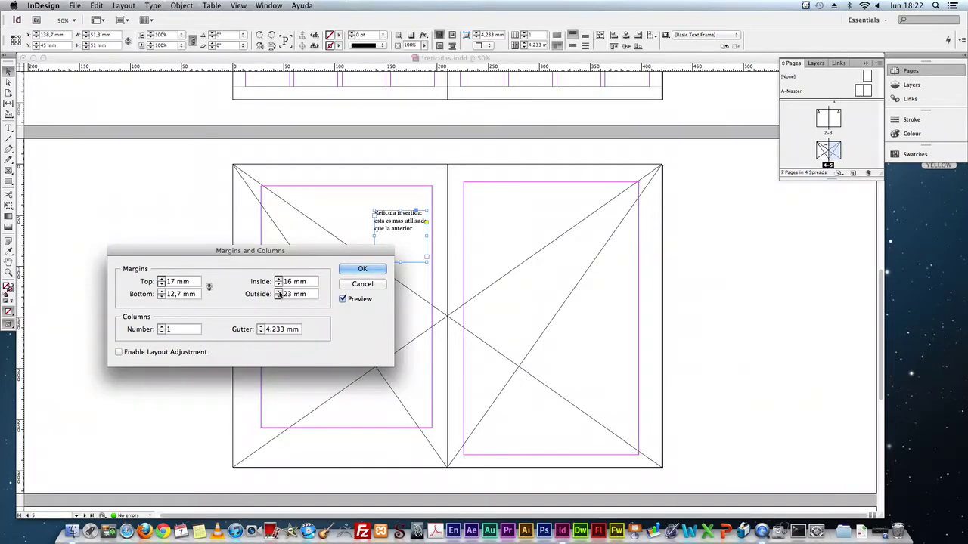
Step: Set bottom 16 mm and inside 12 mm, then place the frame at the right page's margin corner
click(160, 292)
click(160, 292)
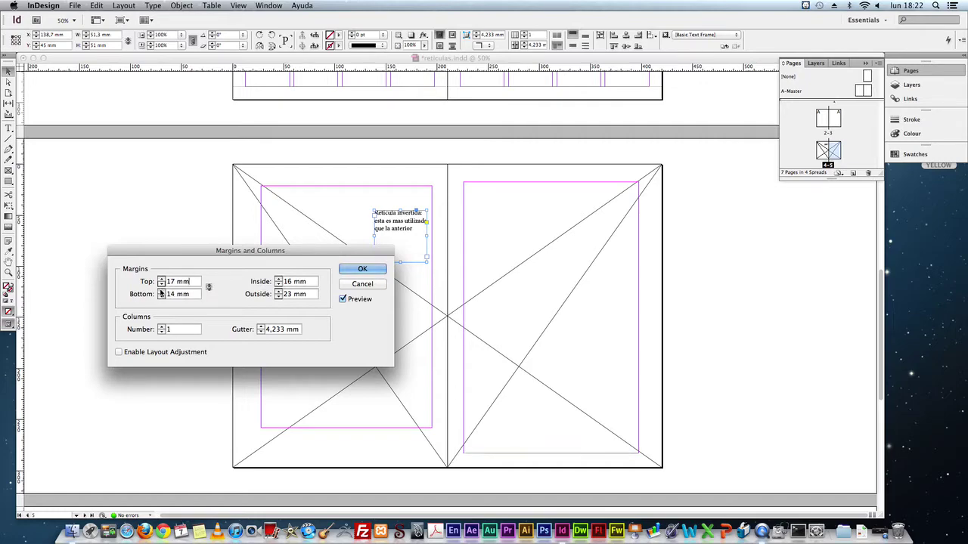
click(160, 291)
click(160, 292)
click(161, 292)
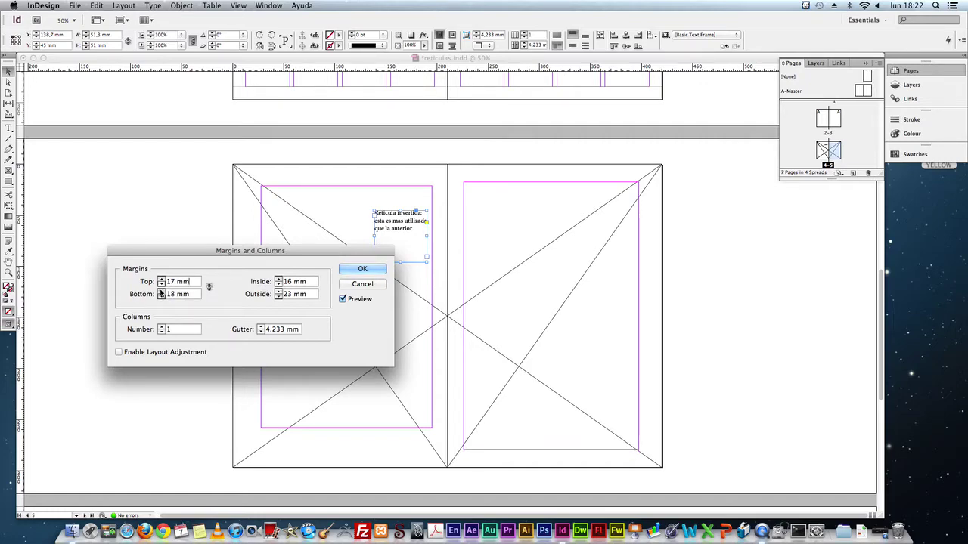
click(161, 292)
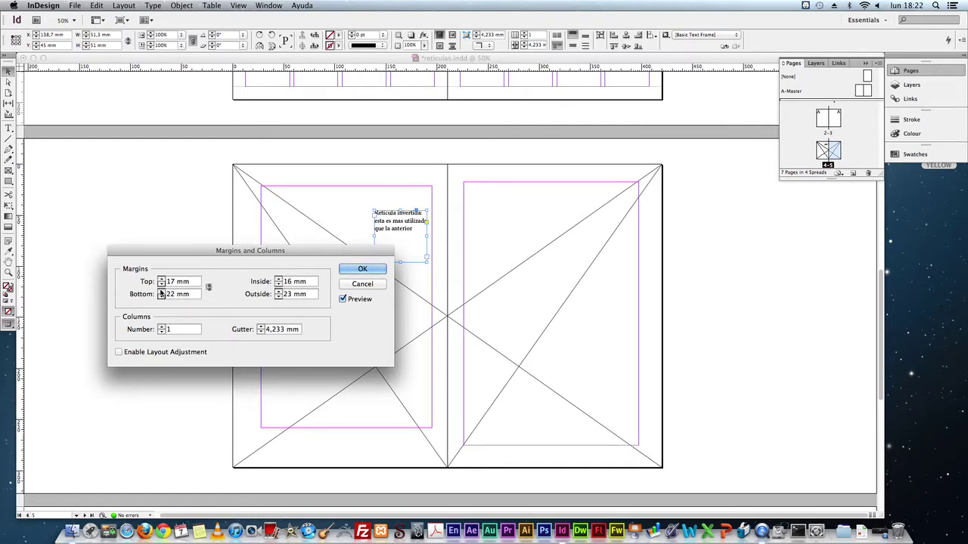
click(161, 297)
click(161, 296)
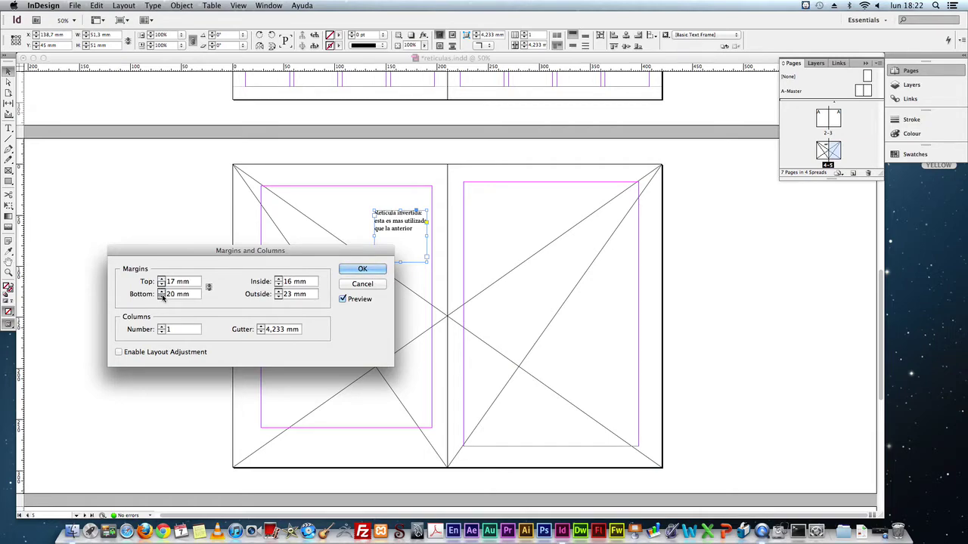
click(161, 297)
click(162, 297)
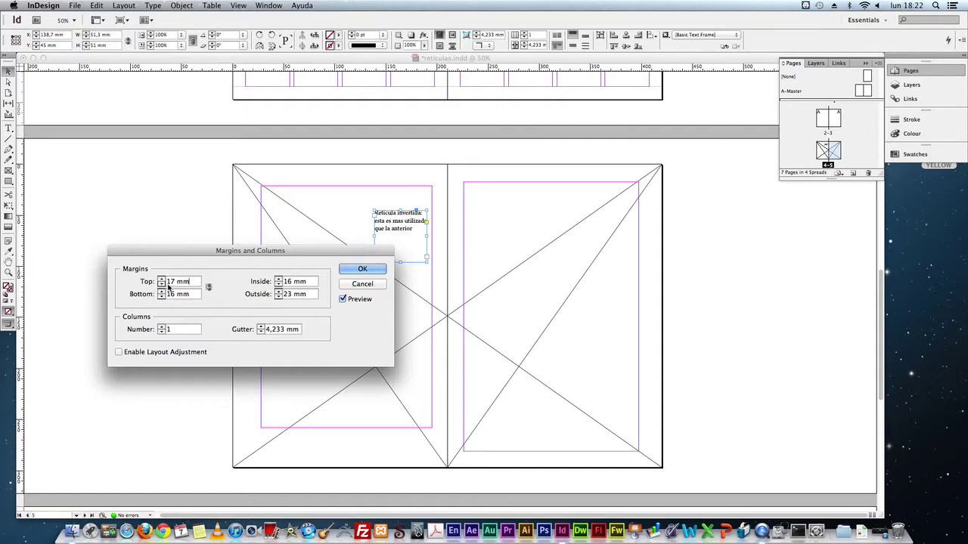
click(278, 279)
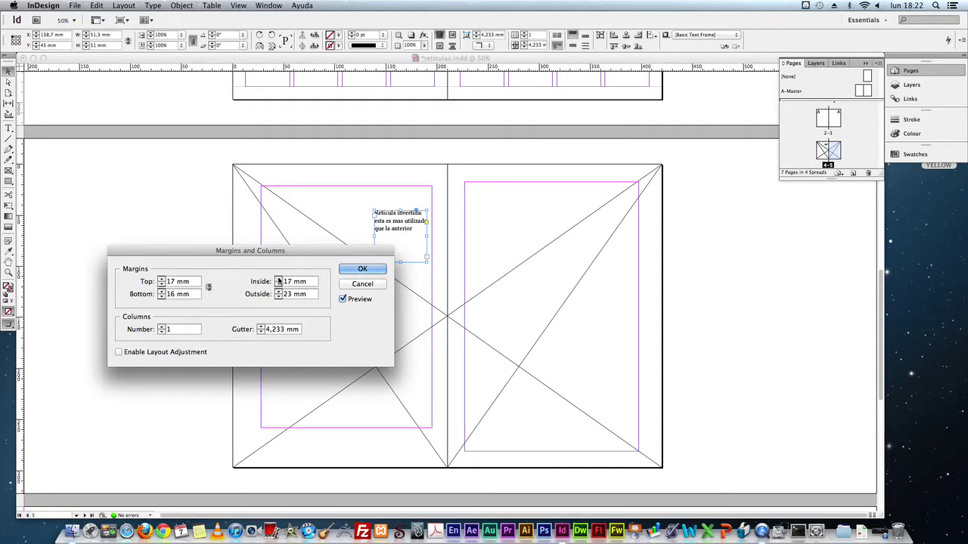
click(278, 285)
click(278, 286)
click(278, 285)
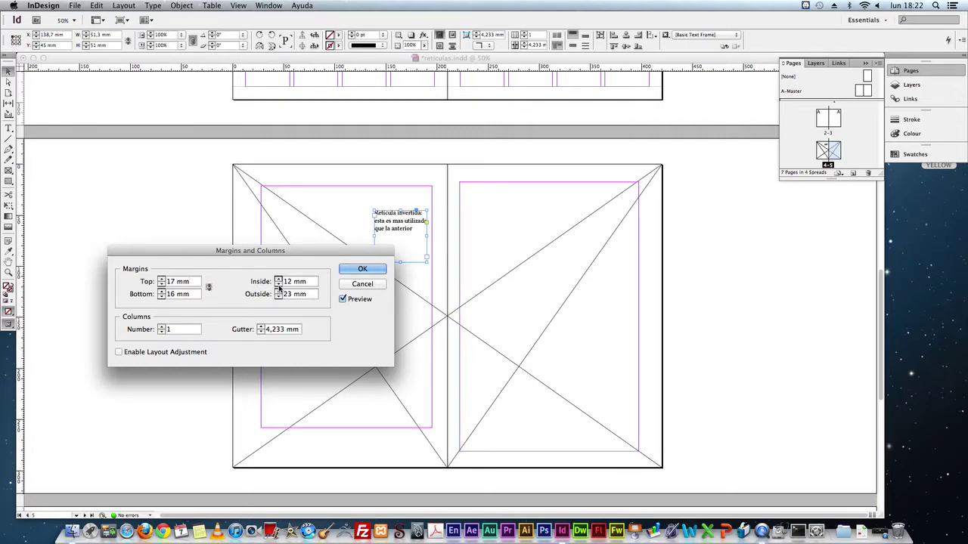
click(365, 272)
drag(423, 250, 516, 235)
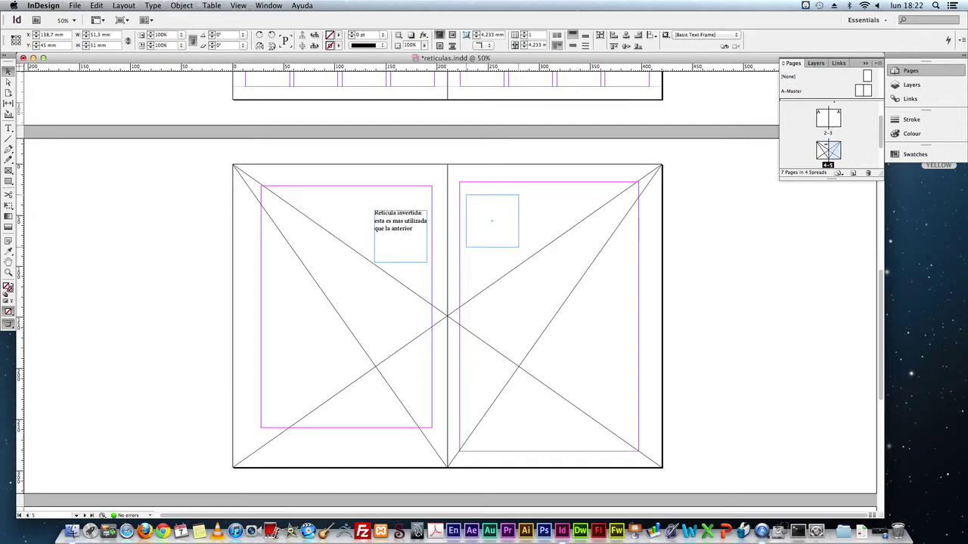
Step: Deselect the text frame and open the Layout menu
click(699, 251)
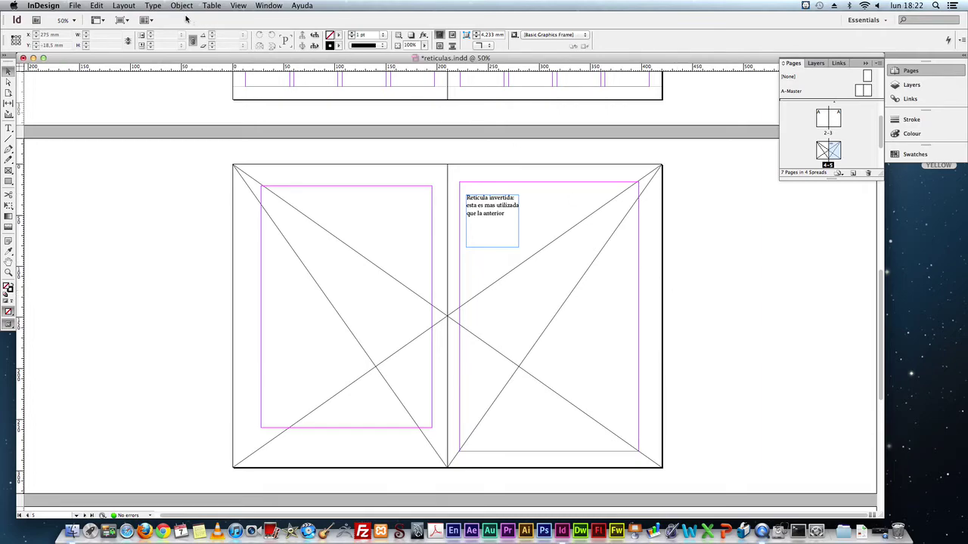
click(123, 6)
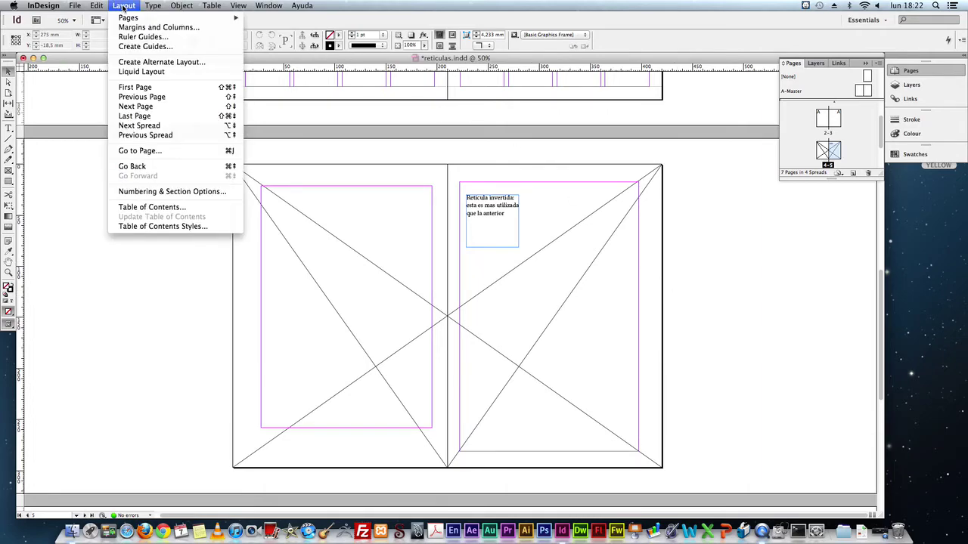
Step: Increase page 5's top margin from 17 mm to 33 mm in Margins and Columns
click(177, 27)
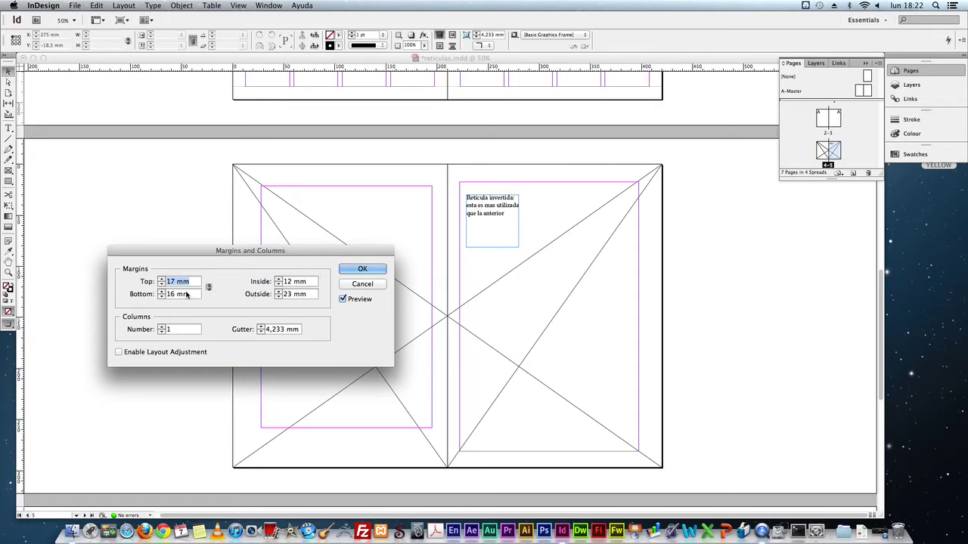
click(162, 279)
click(161, 279)
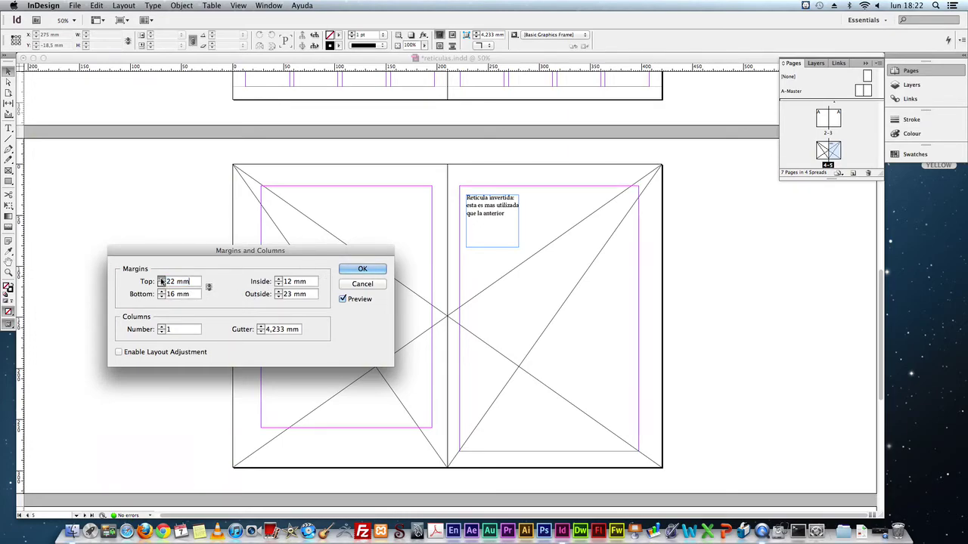
click(161, 279)
click(161, 279)
click(161, 279)
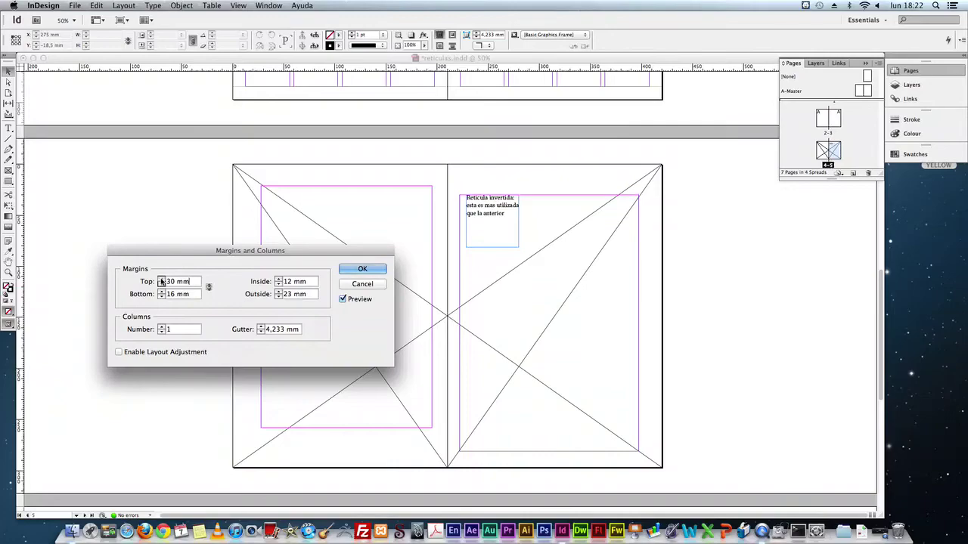
click(161, 279)
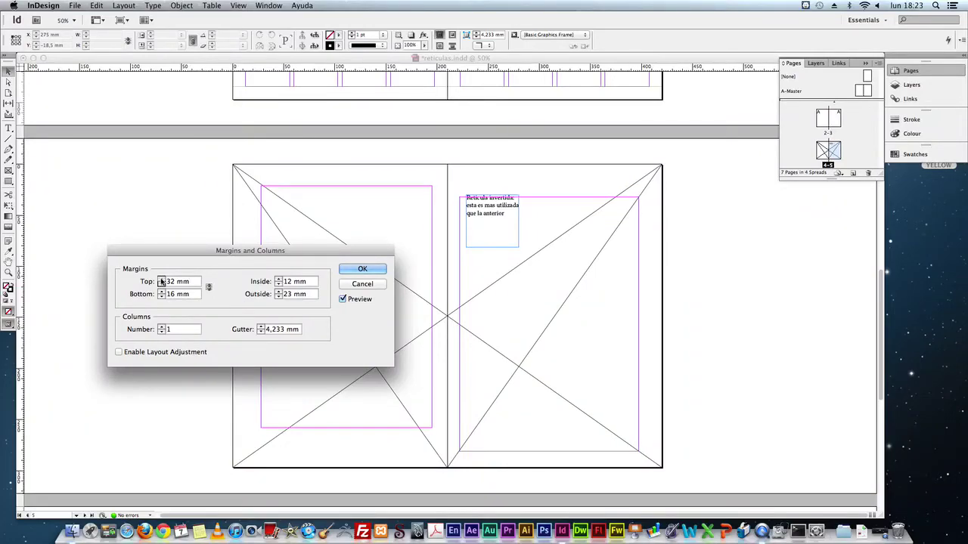
click(161, 279)
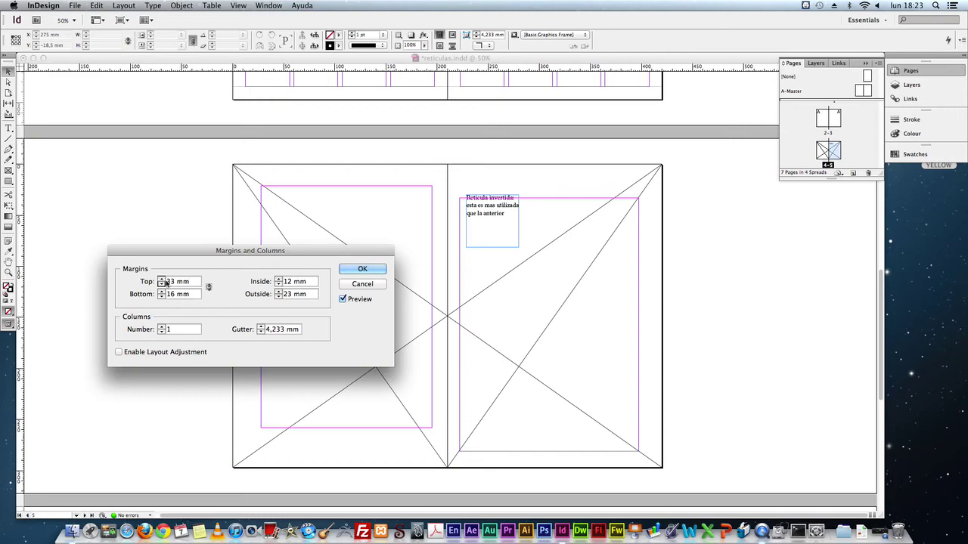
click(363, 270)
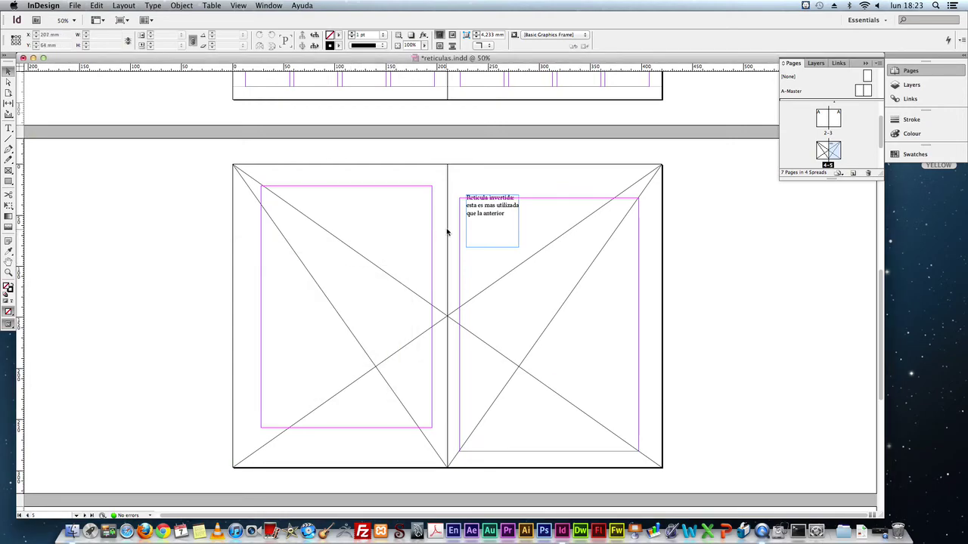
Step: Snap the text frame down to the new 33 mm top-margin corner, then deselect it
drag(490, 214, 489, 238)
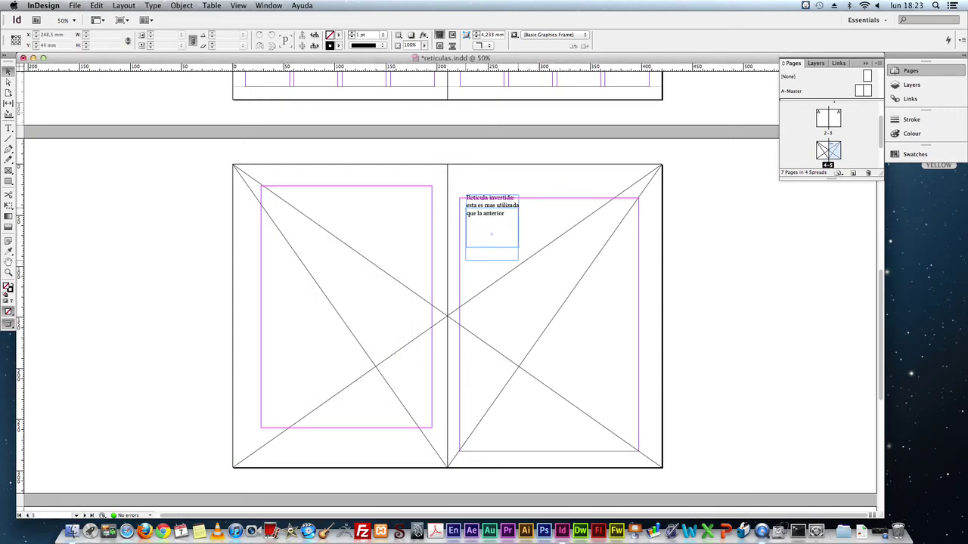
drag(487, 214, 488, 226)
click(687, 254)
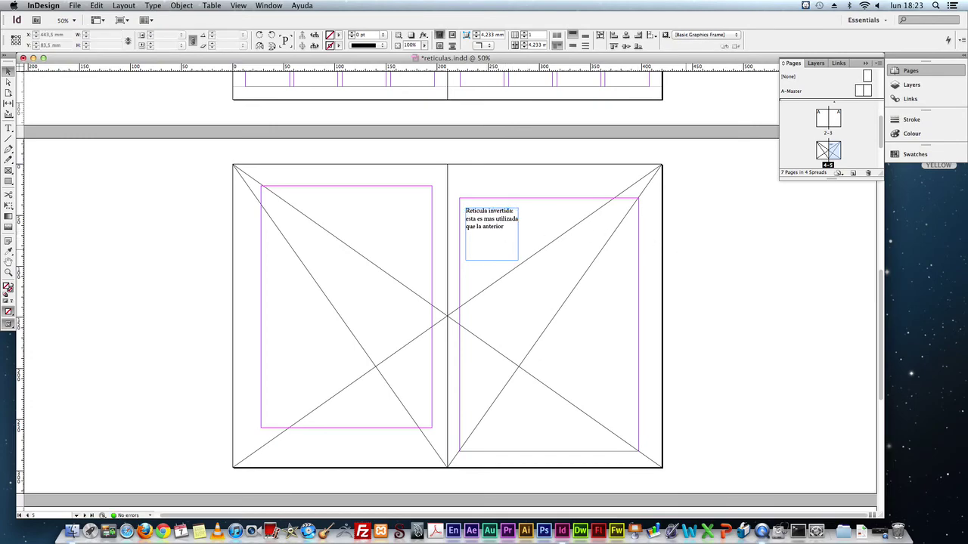